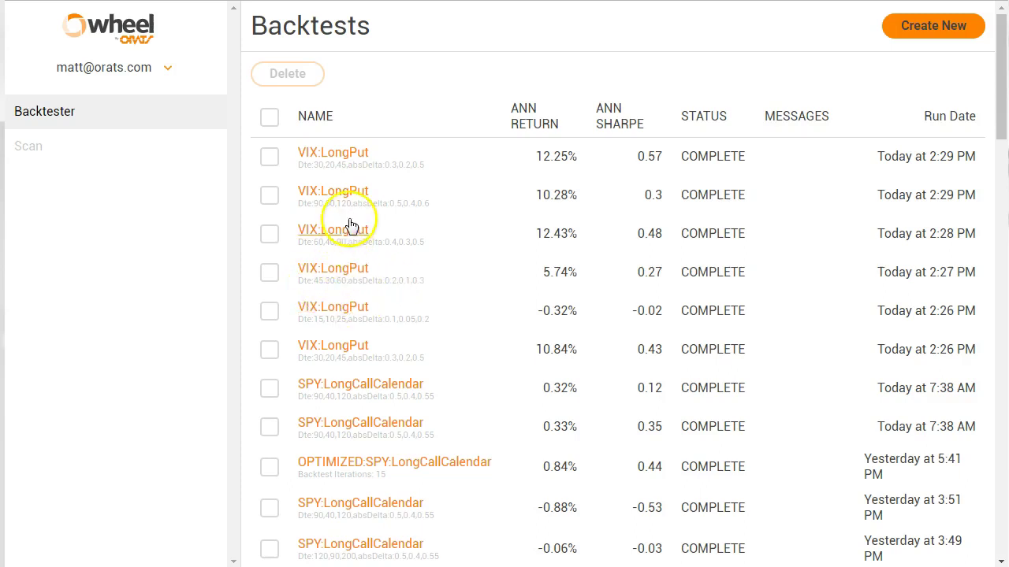
- Review the first VIX:LongPut backtest's results and settings, then return to the Backtests list
{"action": "left_click", "coordinate": [336, 160]}
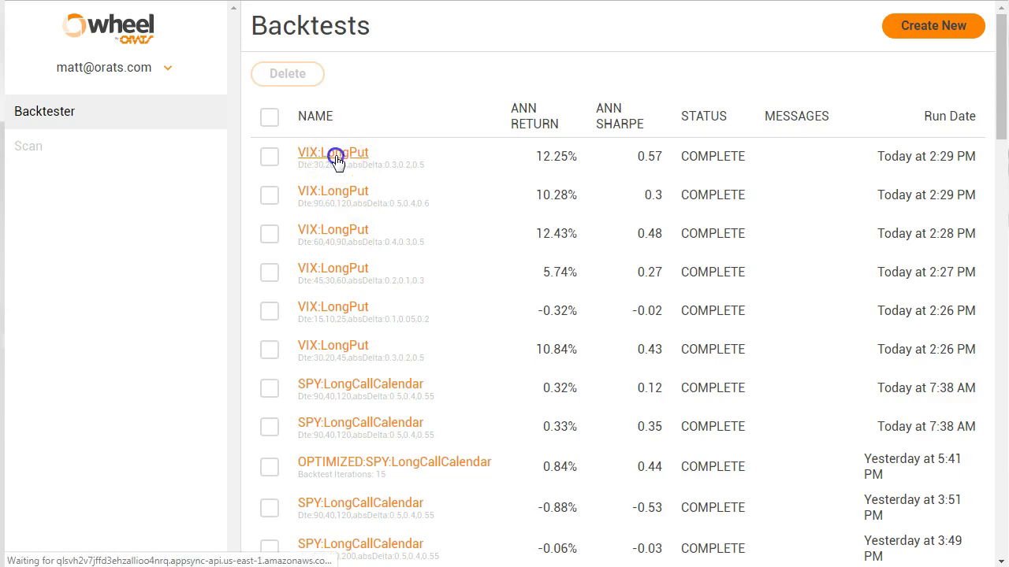
{"action": "left_click", "coordinate": [825, 37]}
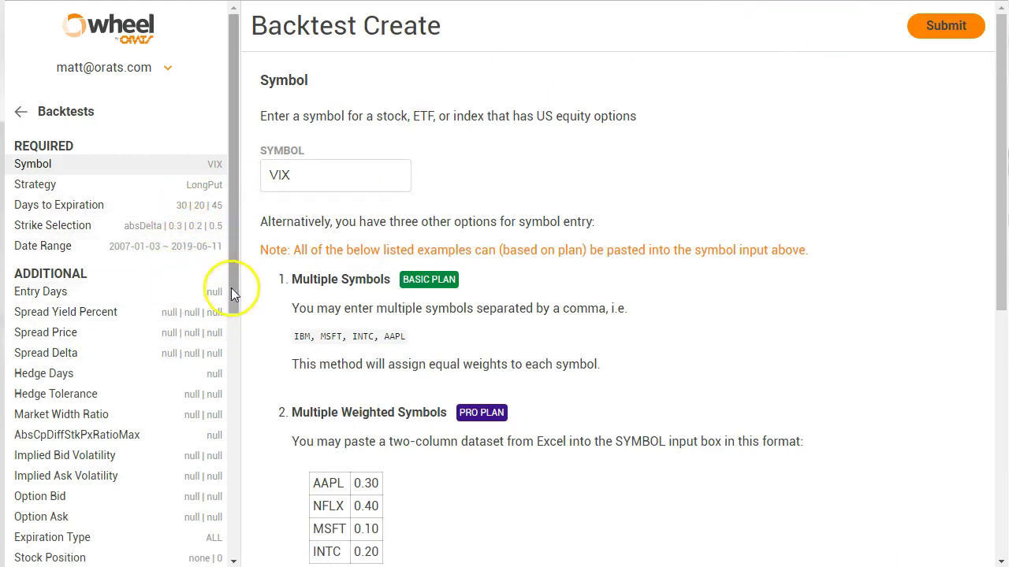
{"action": "left_click_drag", "start_coordinate": [231, 288], "coordinate": [236, 256]}
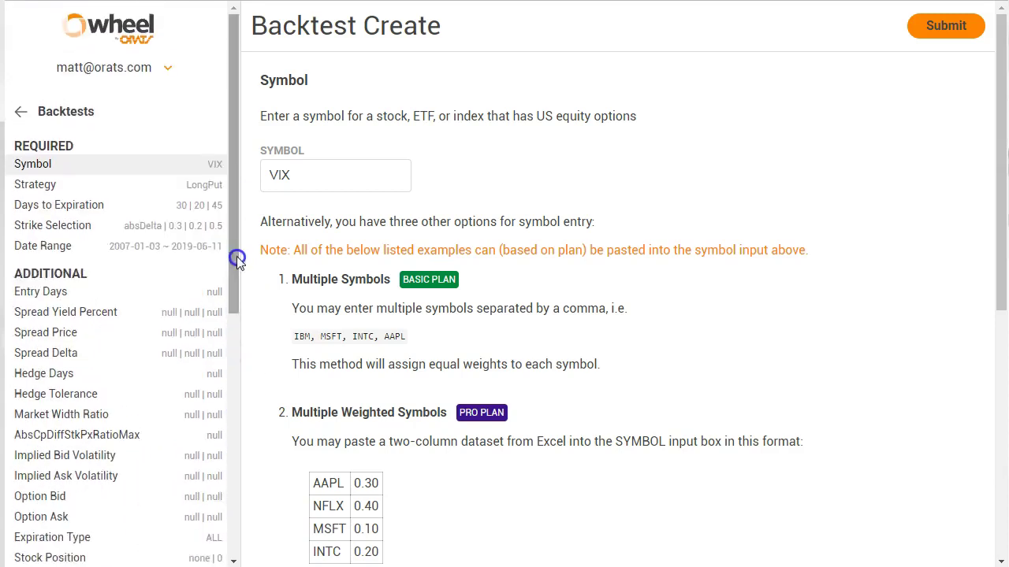
{"action": "left_click", "coordinate": [79, 114]}
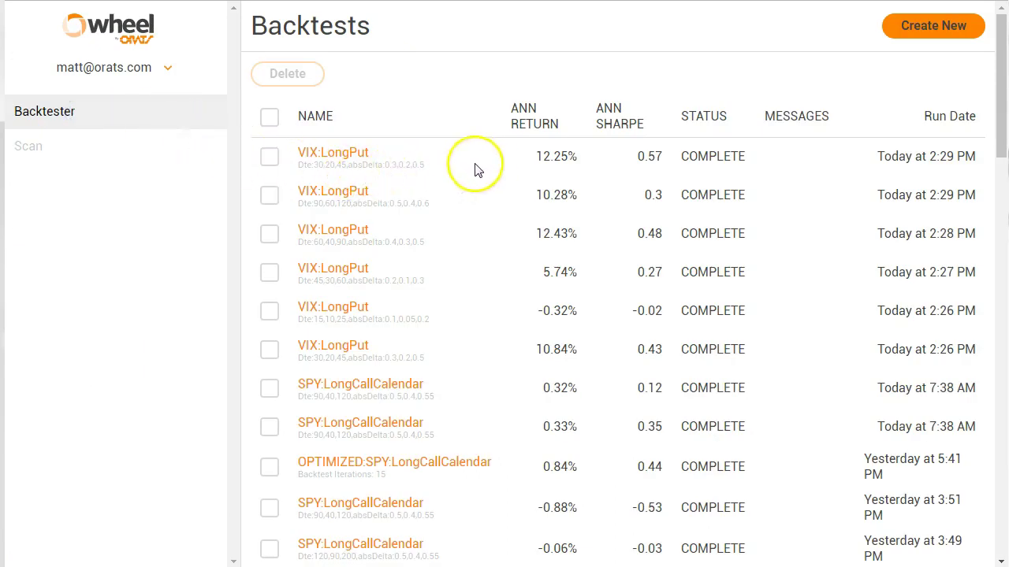
- Check all six VIX:LongPut backtests in the Backtests list
{"action": "left_click", "coordinate": [270, 159]}
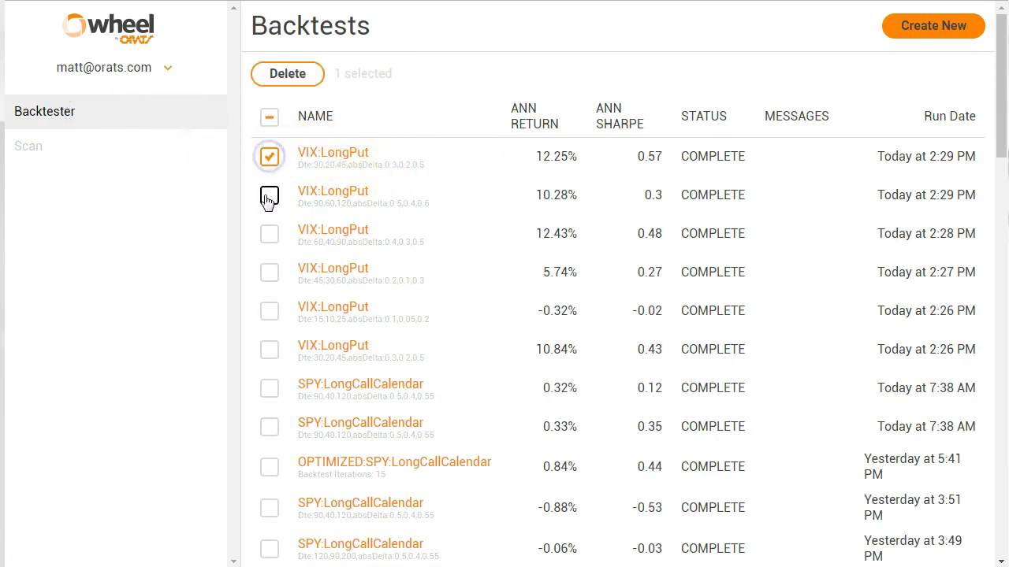
{"action": "left_click", "coordinate": [269, 199]}
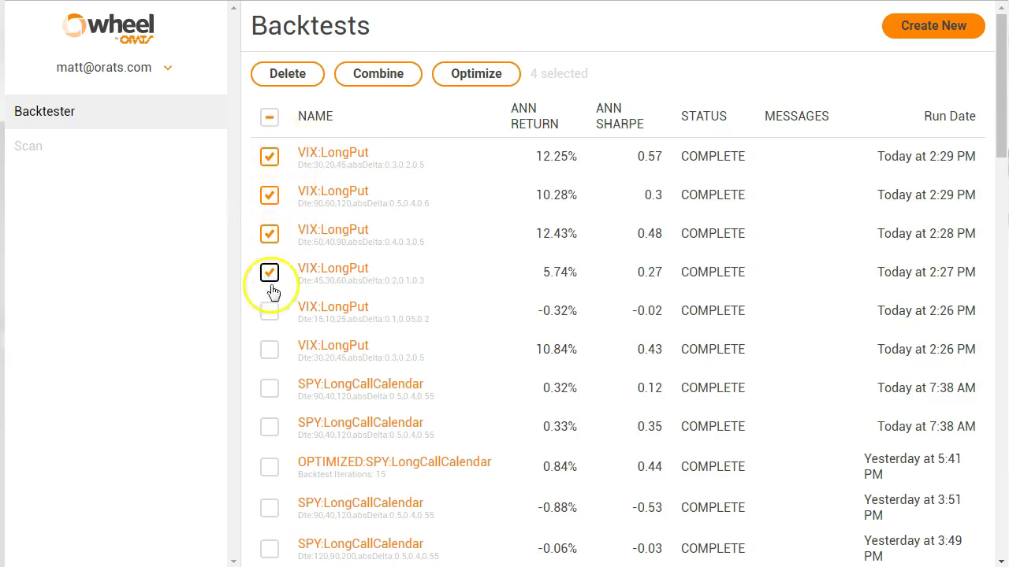
{"action": "left_click", "coordinate": [269, 350]}
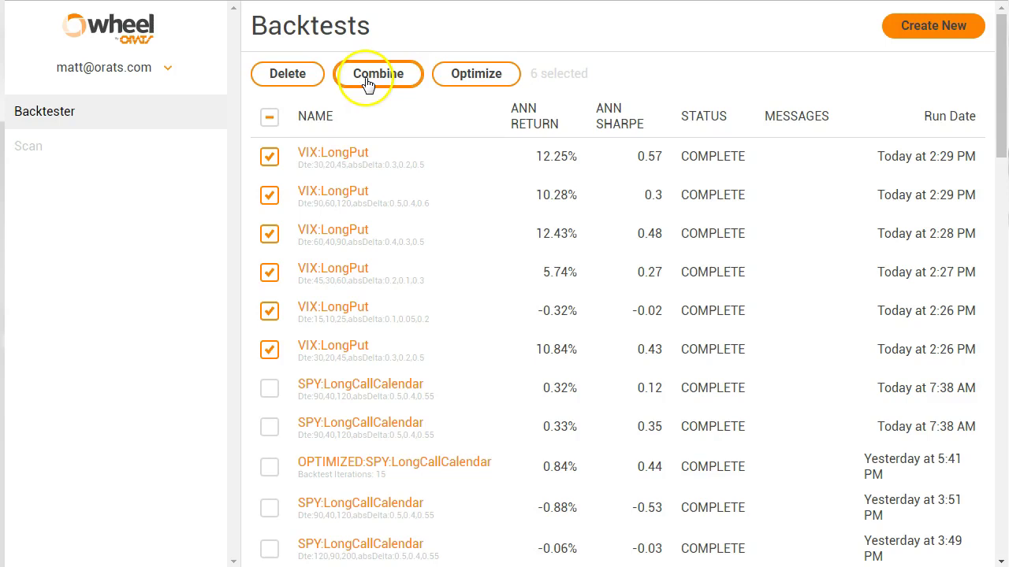
- Submit a 150-iteration, $7.50 optimization of the six marked VIX:LongPut backtests
{"action": "left_click", "coordinate": [477, 79]}
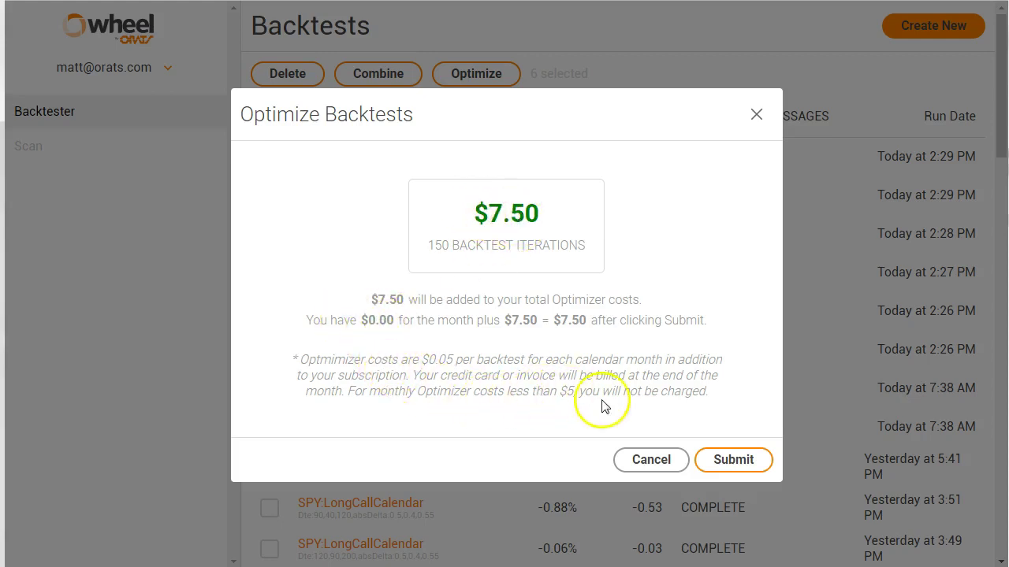
{"action": "left_click", "coordinate": [723, 465]}
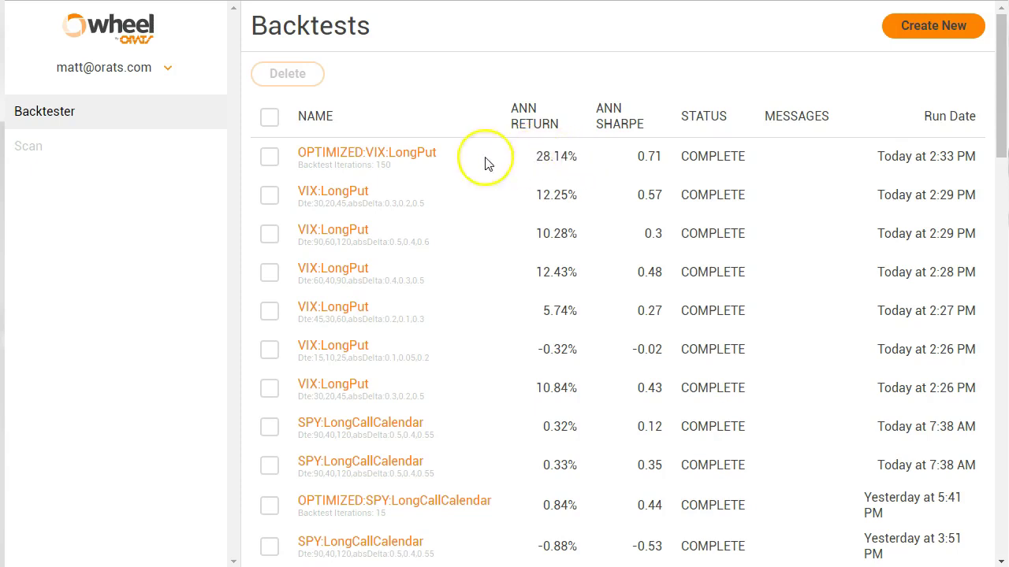
- Open the OPTIMIZED:VIX:LongPut results and sort by annual return, led by 28.14%
{"action": "left_click", "coordinate": [396, 162]}
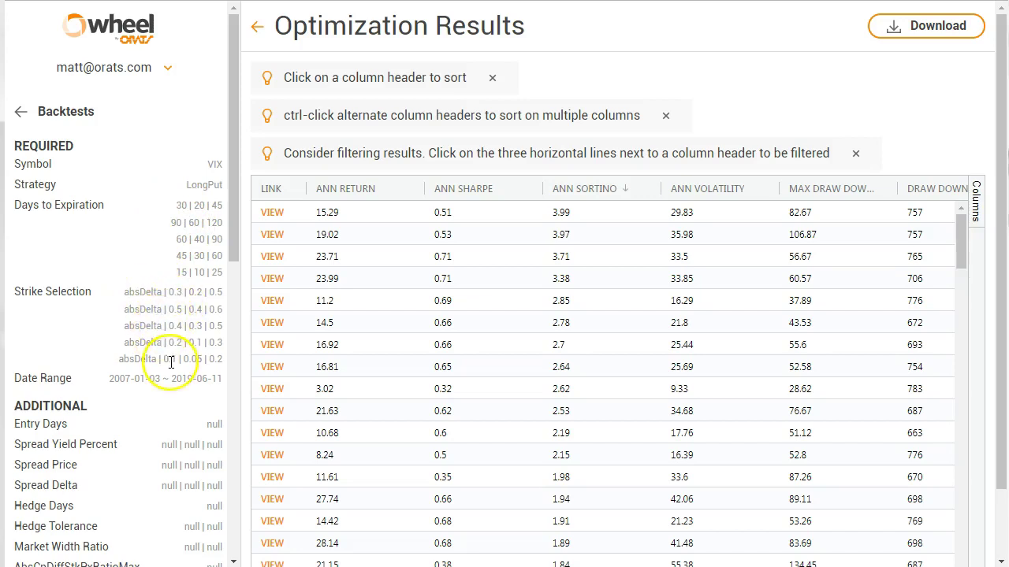
{"action": "left_click", "coordinate": [234, 432]}
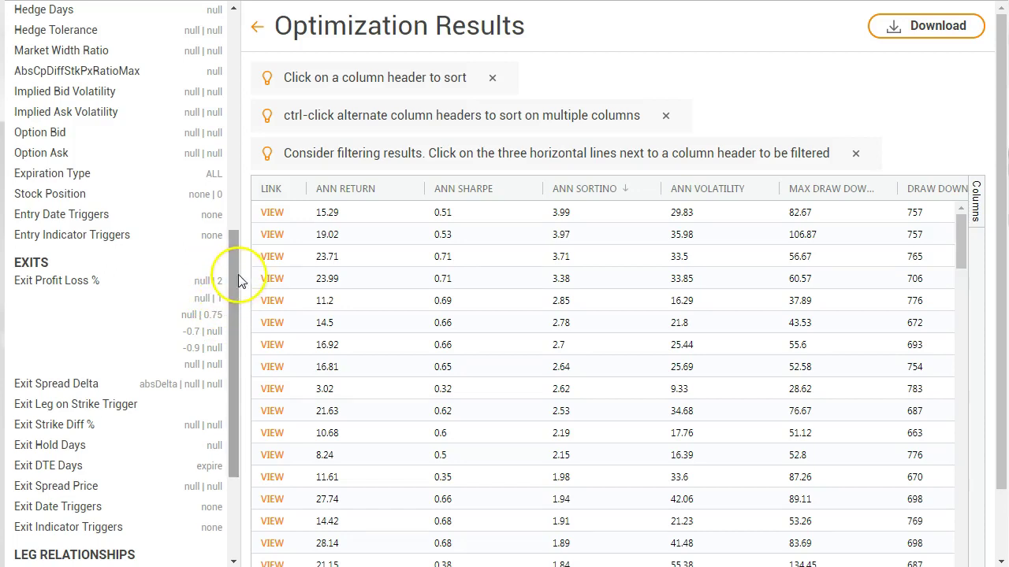
{"action": "left_click_drag", "start_coordinate": [232, 275], "coordinate": [234, 40]}
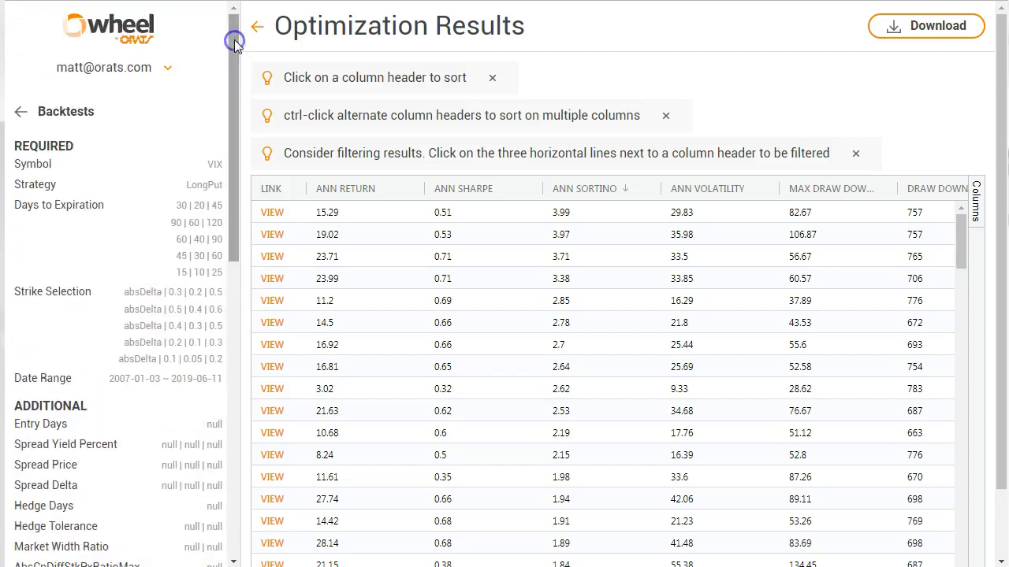
{"action": "left_click", "coordinate": [385, 190]}
{"action": "left_click", "coordinate": [384, 191]}
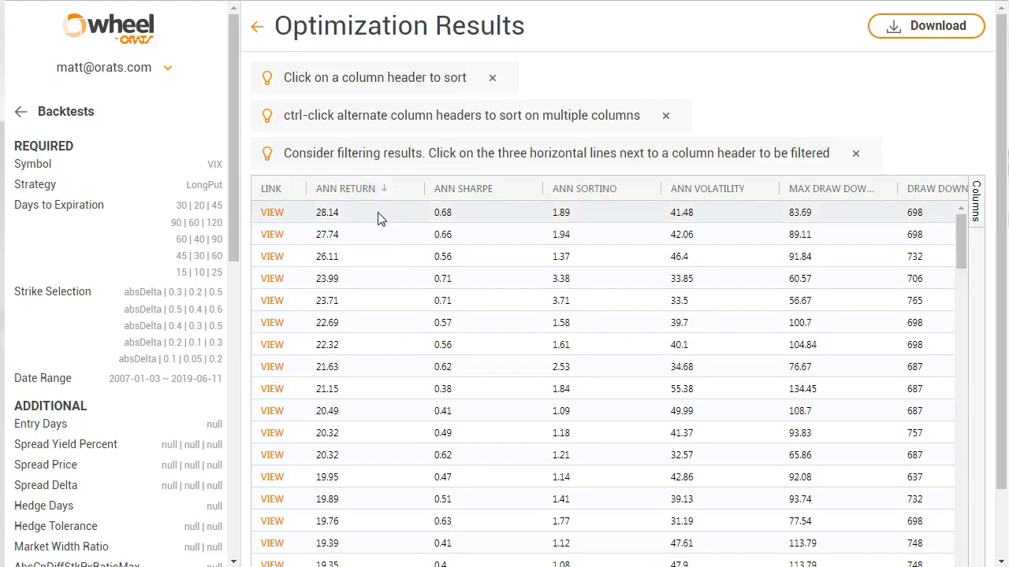
{"action": "left_click", "coordinate": [273, 214]}
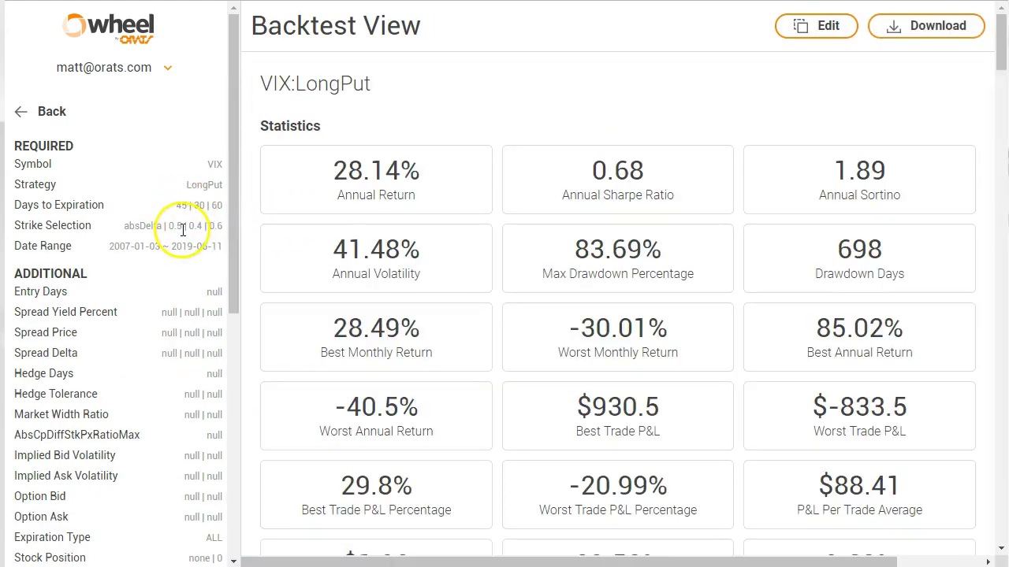
{"action": "left_click_drag", "start_coordinate": [234, 280], "coordinate": [237, 250]}
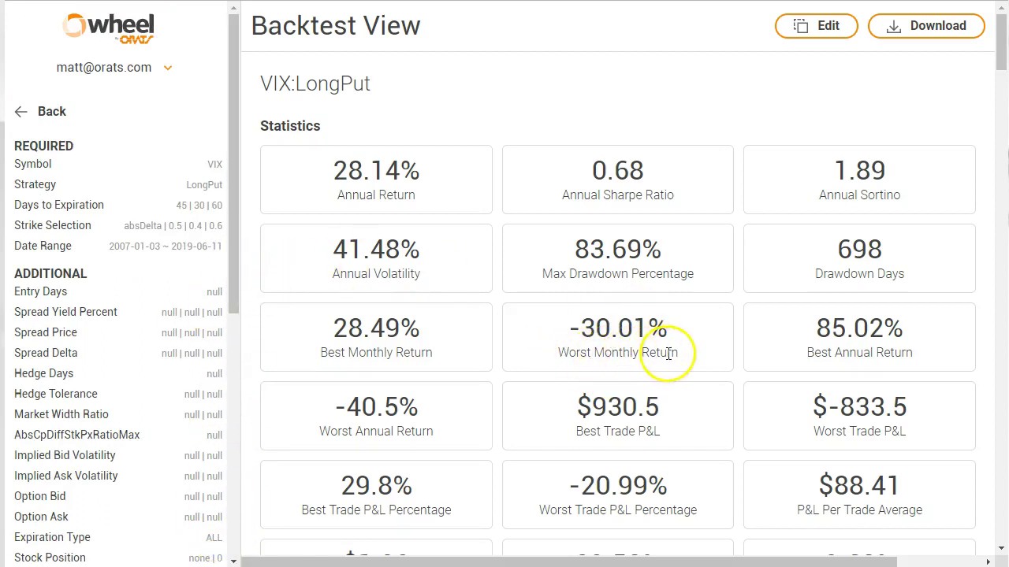
{"action": "scroll", "coordinate": [647, 339], "scroll_direction": "down", "scroll_amount": 7}
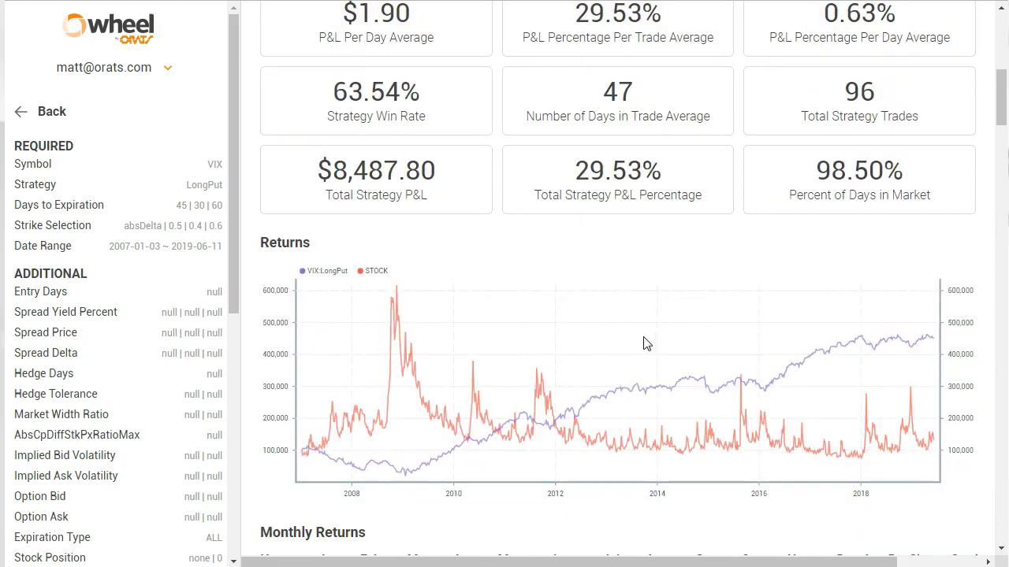
{"action": "scroll", "coordinate": [617, 351], "scroll_direction": "down", "scroll_amount": 1}
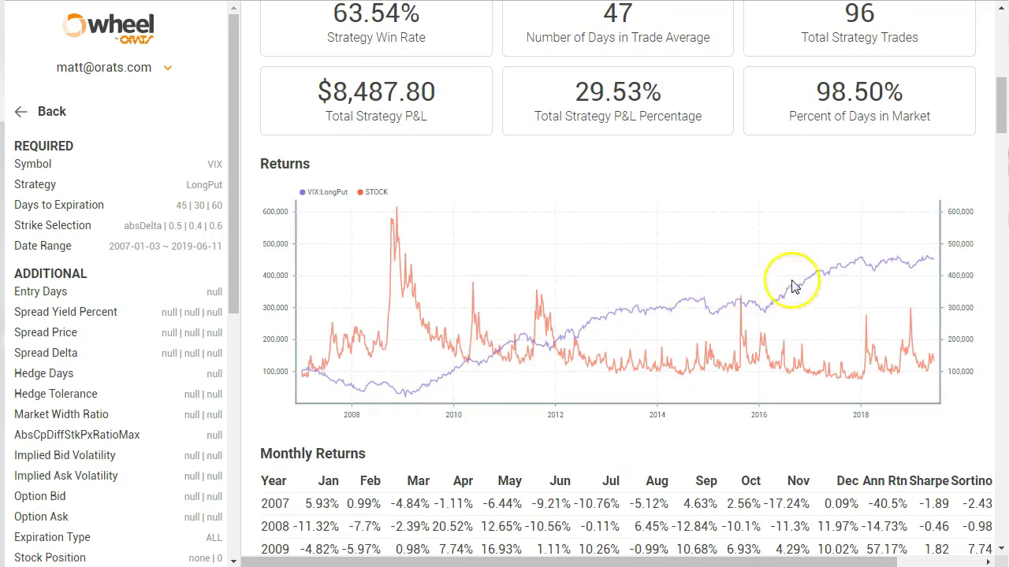
{"action": "scroll", "coordinate": [794, 308], "scroll_direction": "down", "scroll_amount": 3}
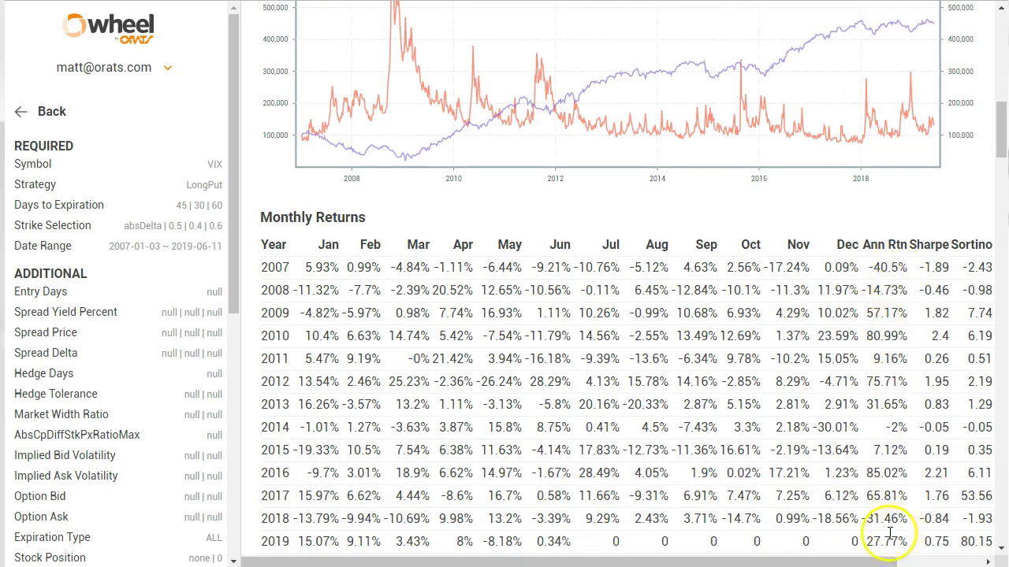
{"action": "scroll", "coordinate": [755, 206], "scroll_direction": "up", "scroll_amount": 6}
{"action": "scroll", "coordinate": [755, 206], "scroll_direction": "up", "scroll_amount": 4}
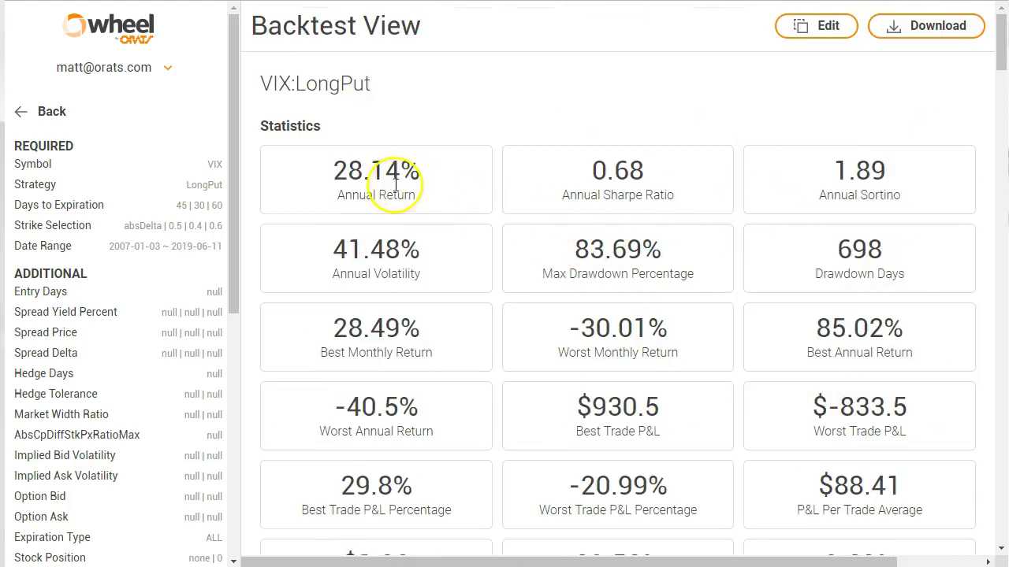
{"action": "scroll", "coordinate": [89, 138], "scroll_direction": "down", "scroll_amount": 1}
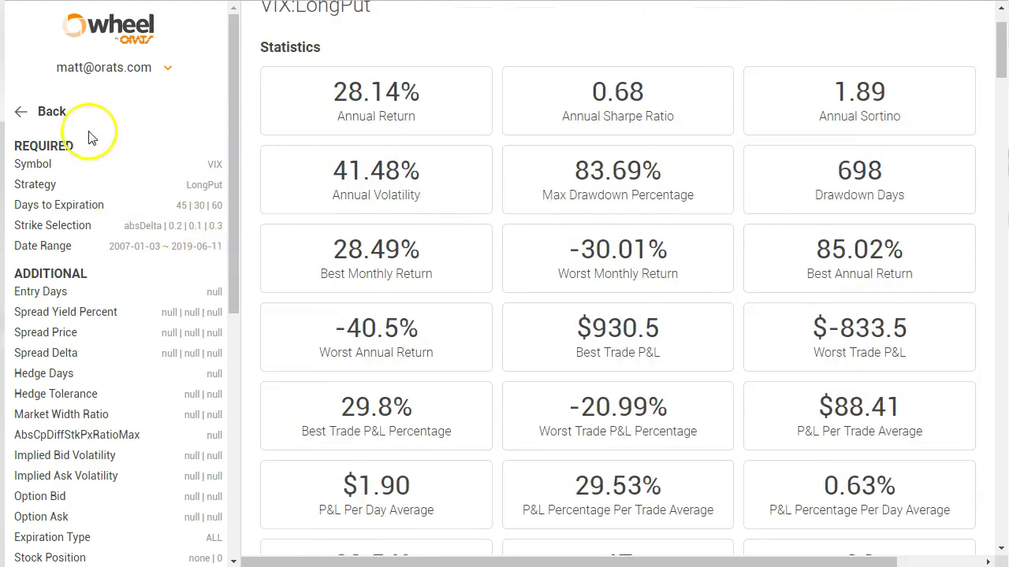
- Back in the optimization results, sort by worst-year return with mildest first
{"action": "left_click", "coordinate": [52, 112]}
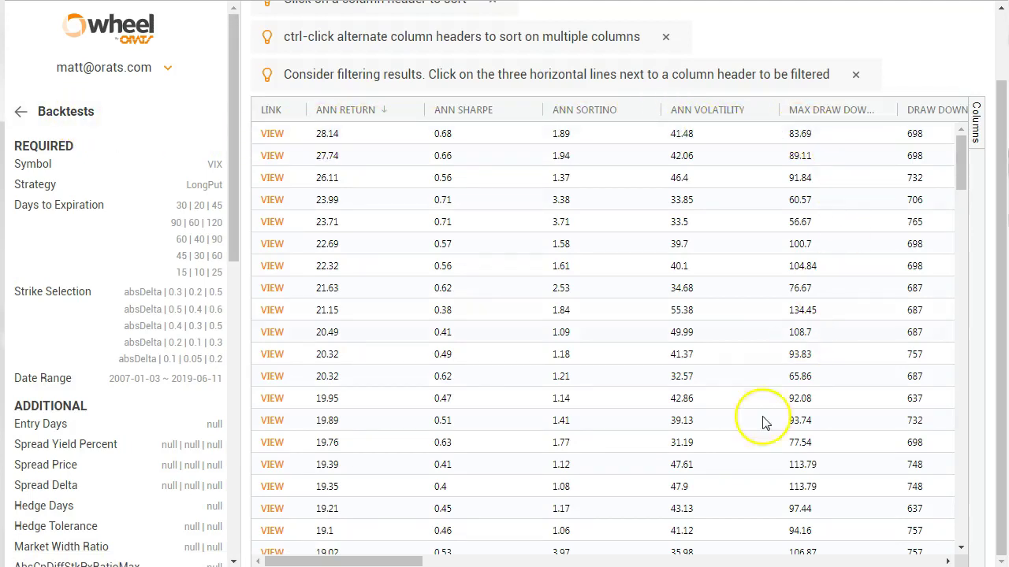
{"action": "left_click_drag", "start_coordinate": [378, 561], "coordinate": [516, 561]}
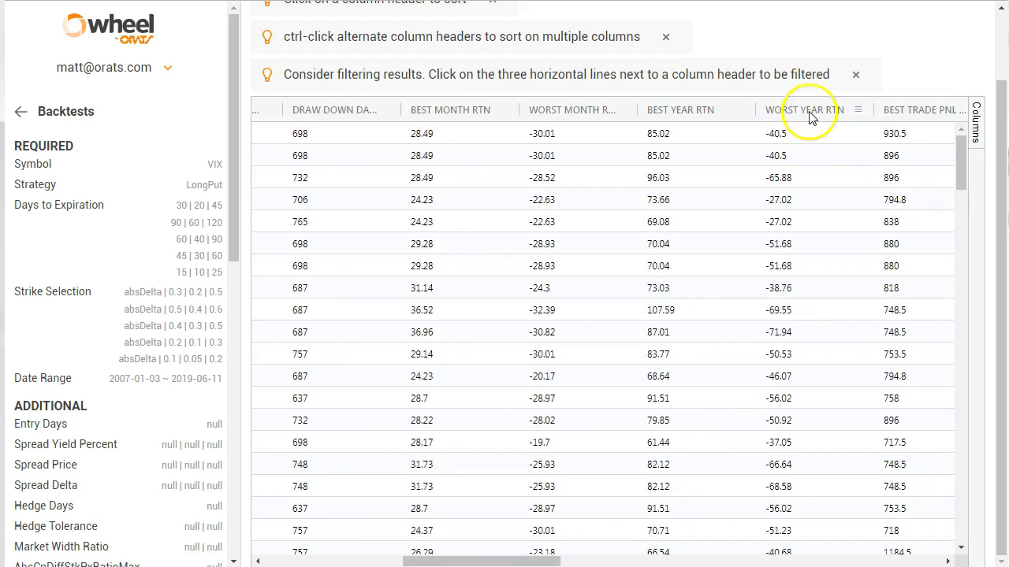
{"action": "left_click", "coordinate": [811, 116]}
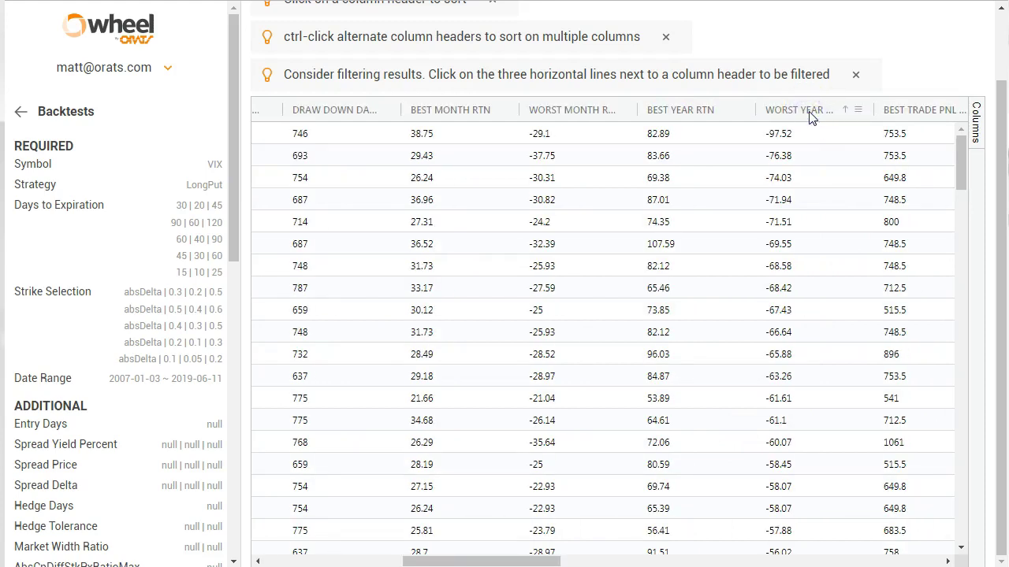
{"action": "left_click", "coordinate": [811, 115]}
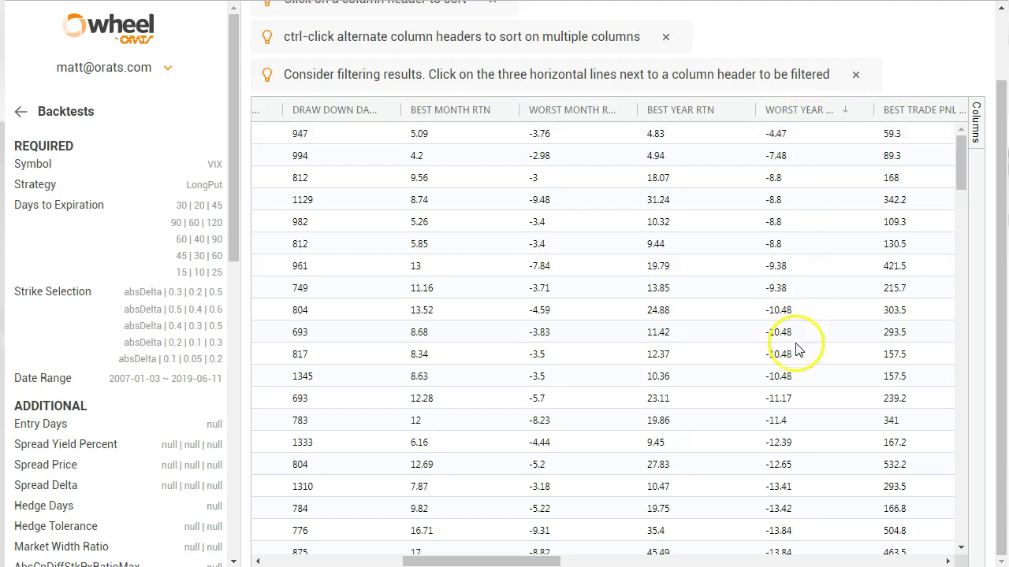
- Filter worst-year return to values greater than -20
{"action": "scroll", "coordinate": [804, 347], "scroll_direction": "down", "scroll_amount": 10}
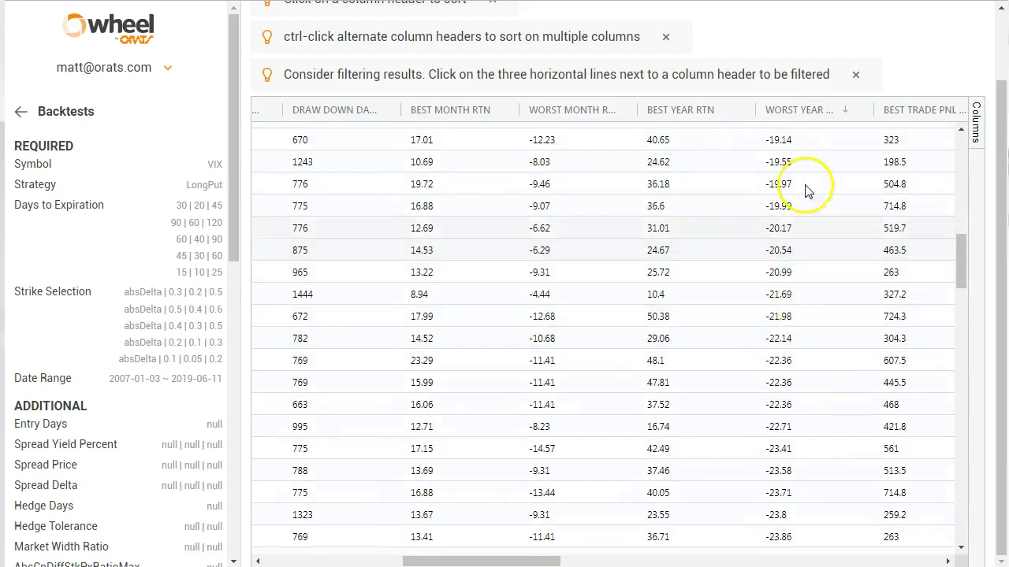
{"action": "left_click", "coordinate": [859, 115]}
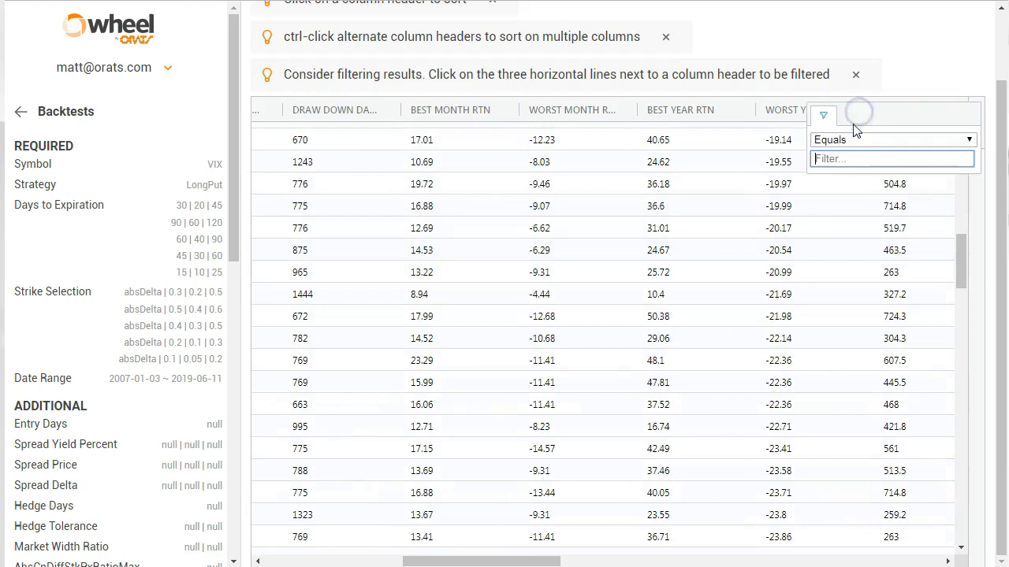
{"action": "left_click", "coordinate": [862, 139]}
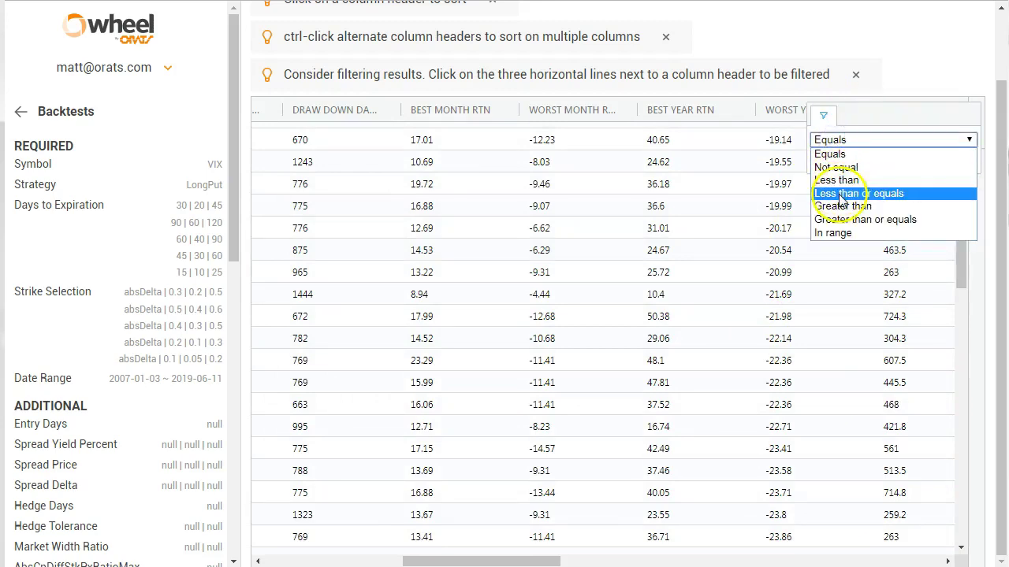
{"action": "left_click", "coordinate": [839, 207]}
{"action": "left_click", "coordinate": [834, 161]}
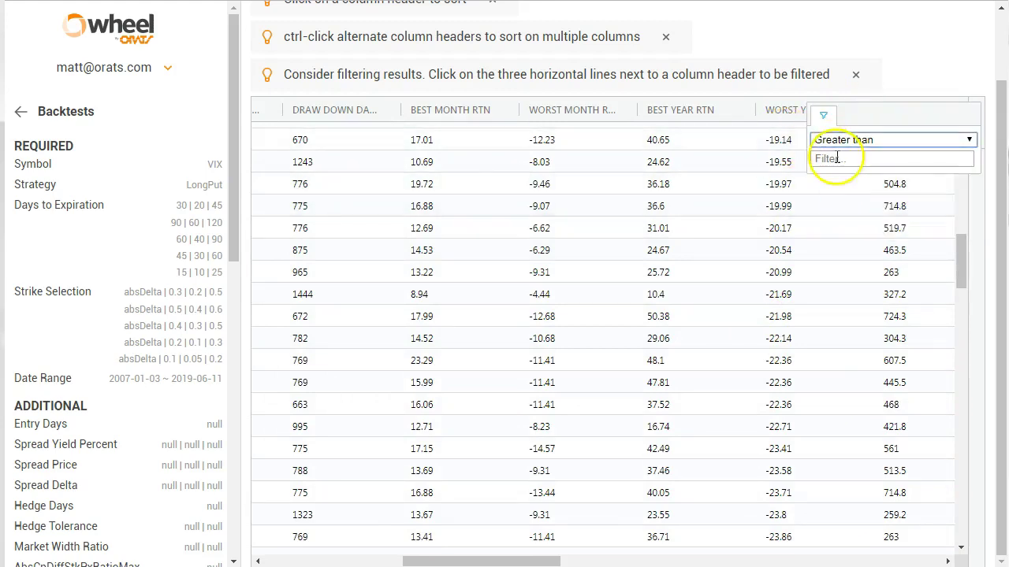
{"action": "type", "text": "-20"}
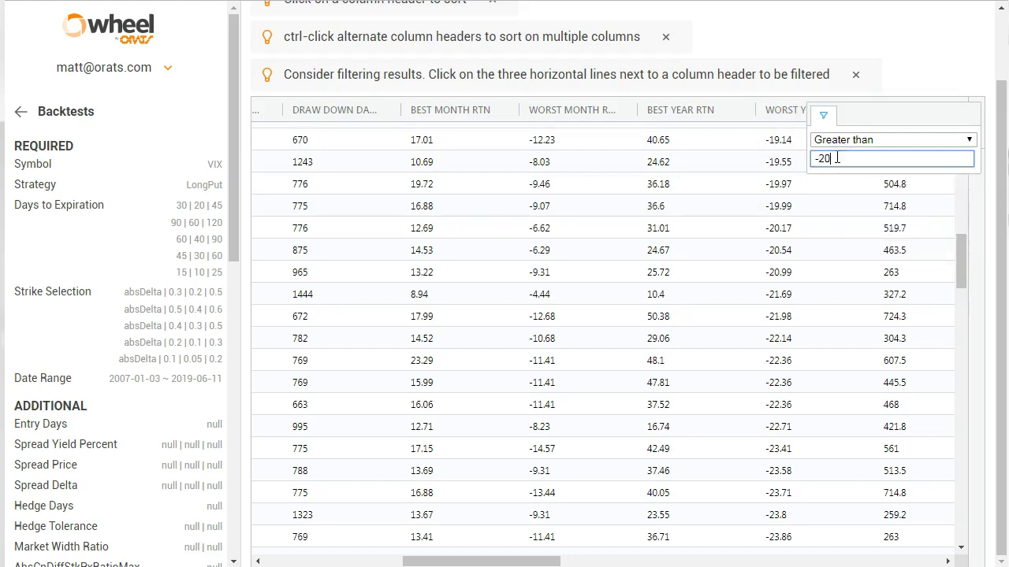
{"action": "left_click", "coordinate": [872, 25]}
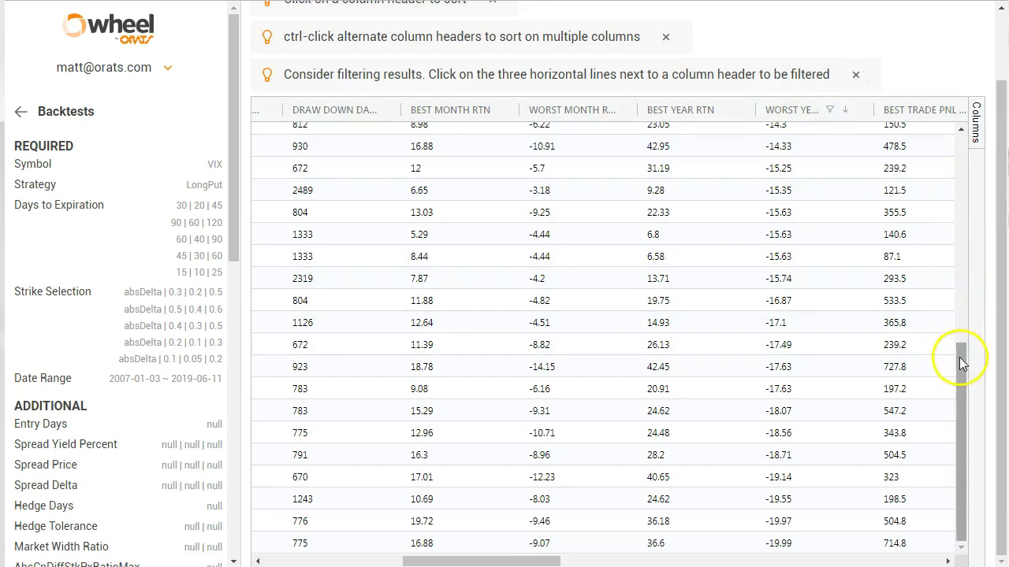
{"action": "left_click_drag", "start_coordinate": [961, 359], "coordinate": [966, 135]}
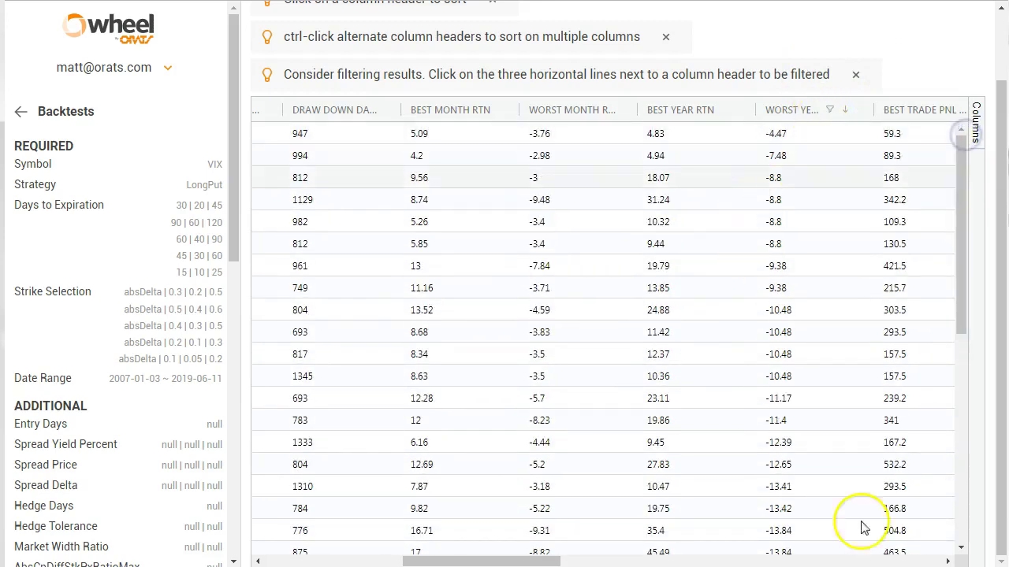
- Rank the filtered results by annual return, highest first, led by 11.2%
{"action": "left_click_drag", "start_coordinate": [507, 563], "coordinate": [362, 563]}
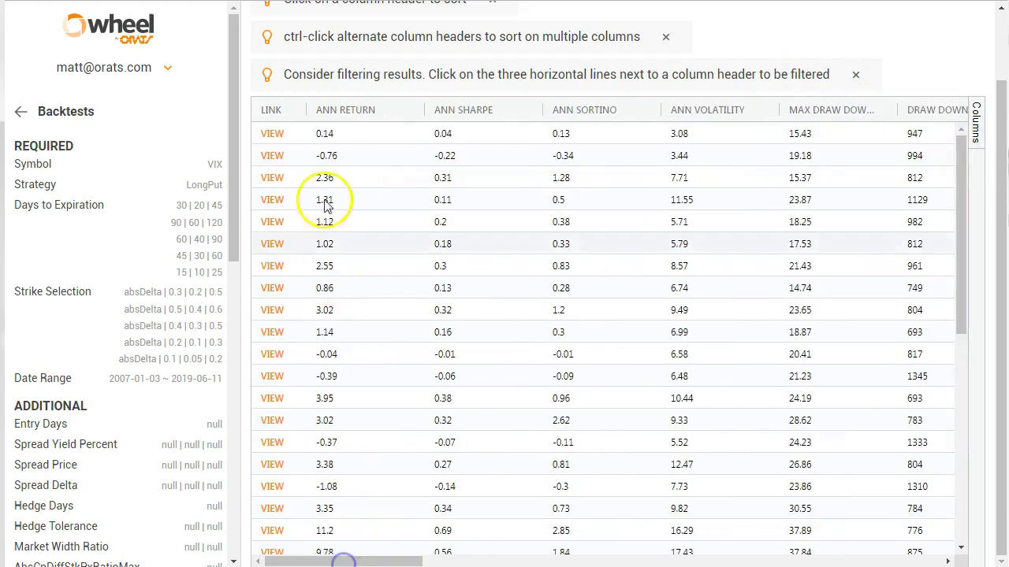
{"action": "left_click", "coordinate": [391, 116]}
{"action": "left_click", "coordinate": [390, 114]}
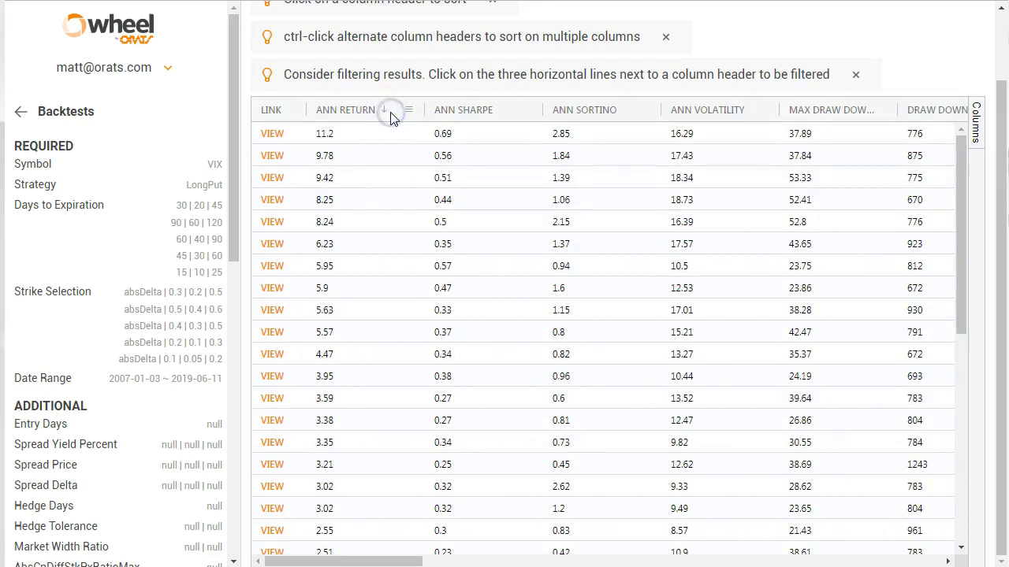
- Review the top 11.2% backtest's statistics and return to the results table
{"action": "left_click", "coordinate": [272, 136]}
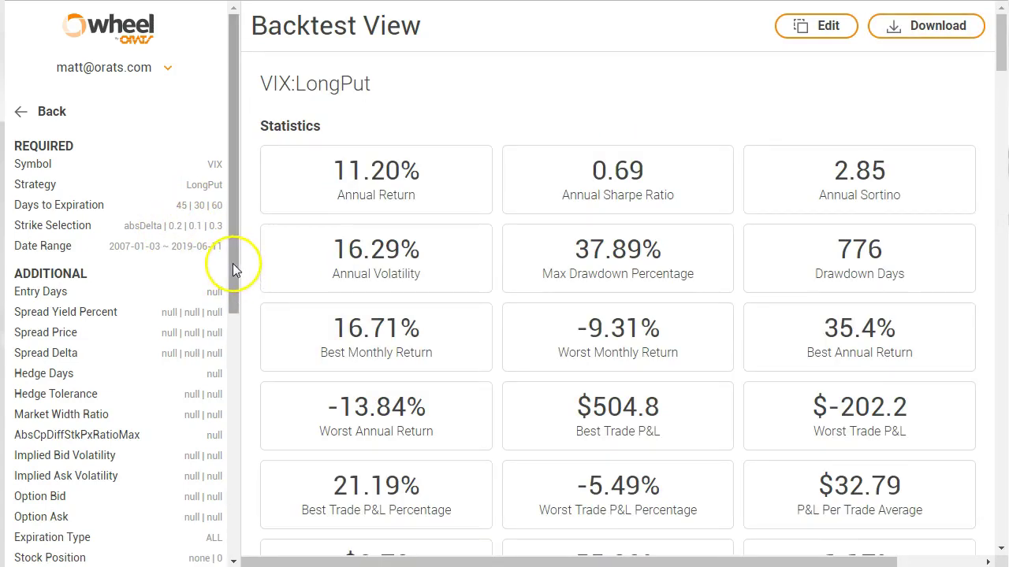
{"action": "left_click_drag", "start_coordinate": [231, 283], "coordinate": [241, 220]}
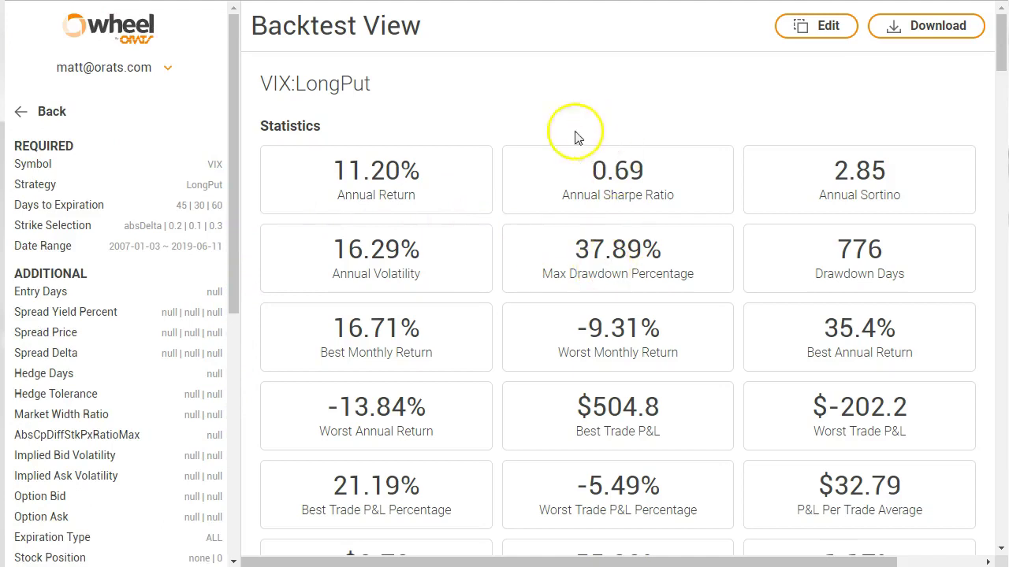
{"action": "left_click", "coordinate": [48, 112]}
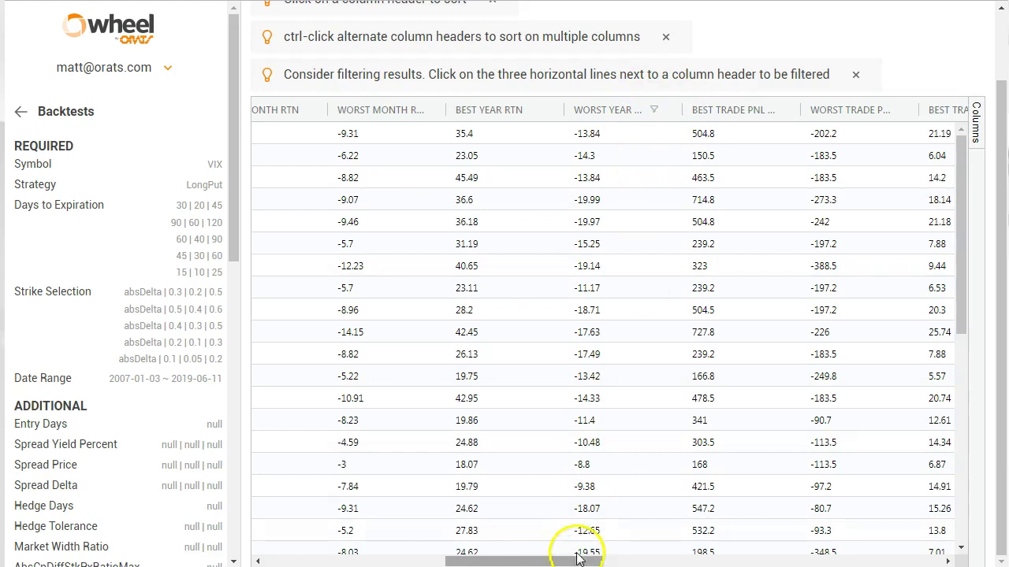
- Clear the worst-year > -20 filter and scroll to the trades and profit columns
{"action": "left_click", "coordinate": [655, 109]}
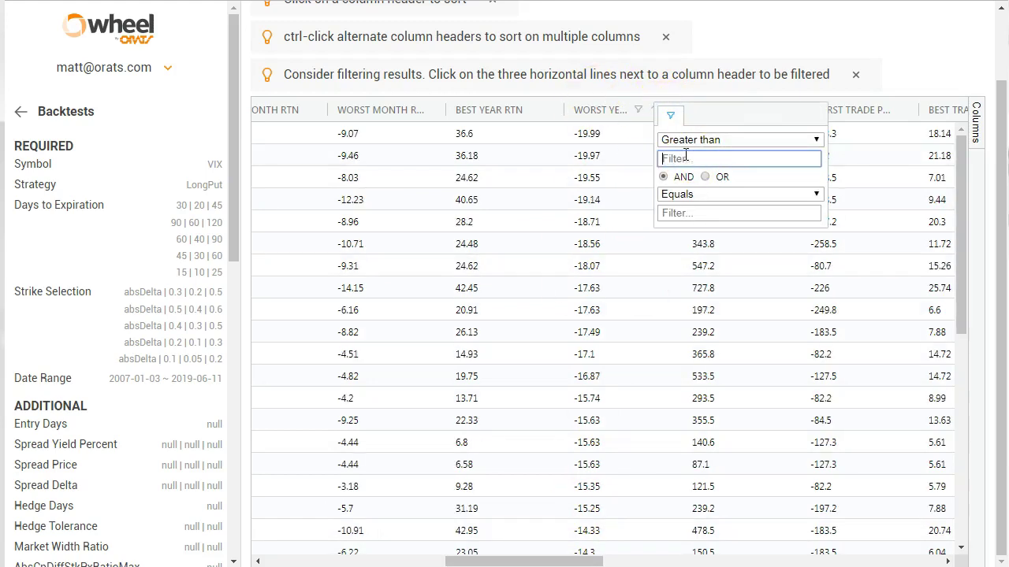
{"action": "left_click", "coordinate": [724, 47]}
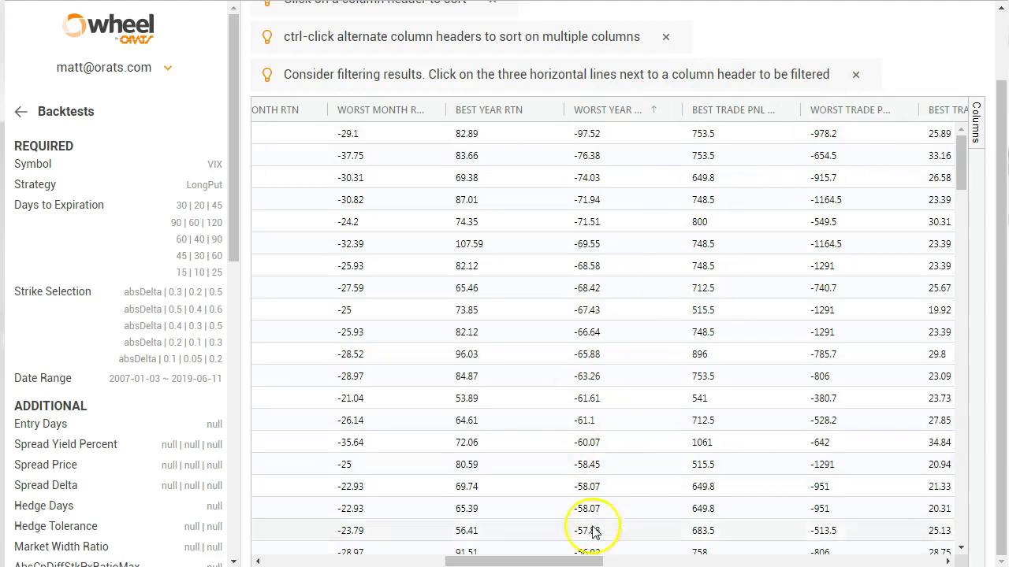
{"action": "left_click_drag", "start_coordinate": [587, 561], "coordinate": [938, 560]}
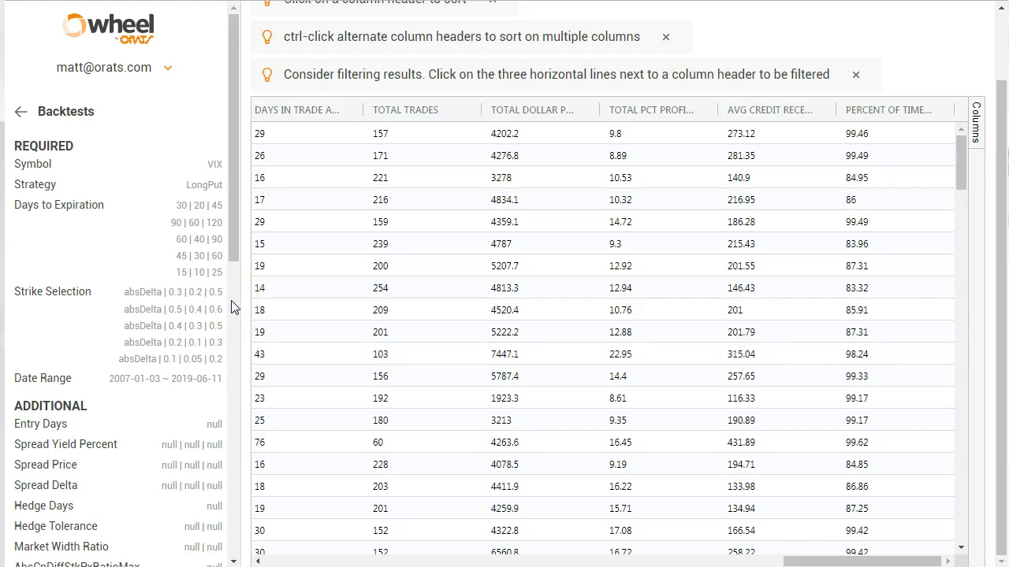
{"action": "left_click", "coordinate": [214, 465]}
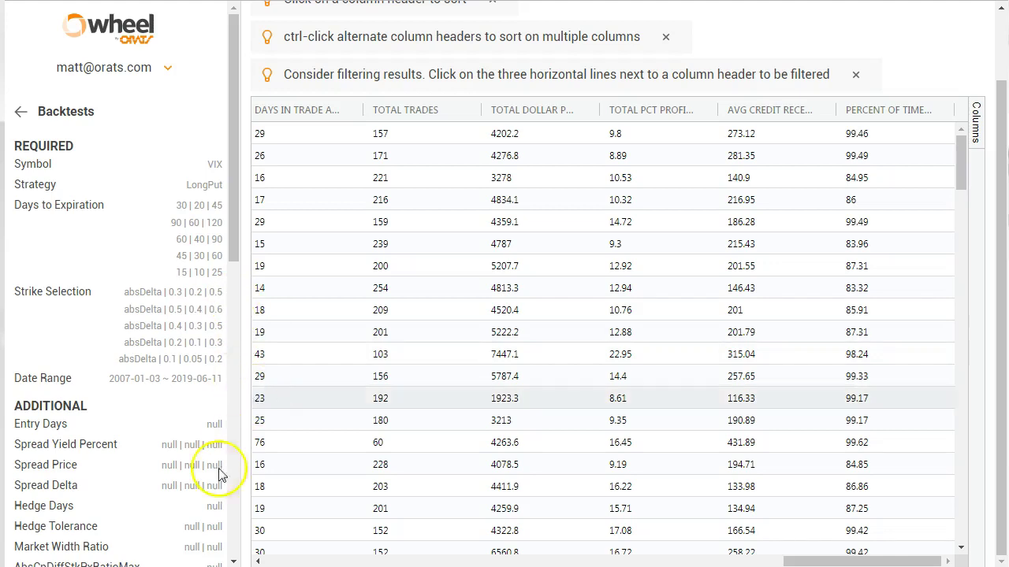